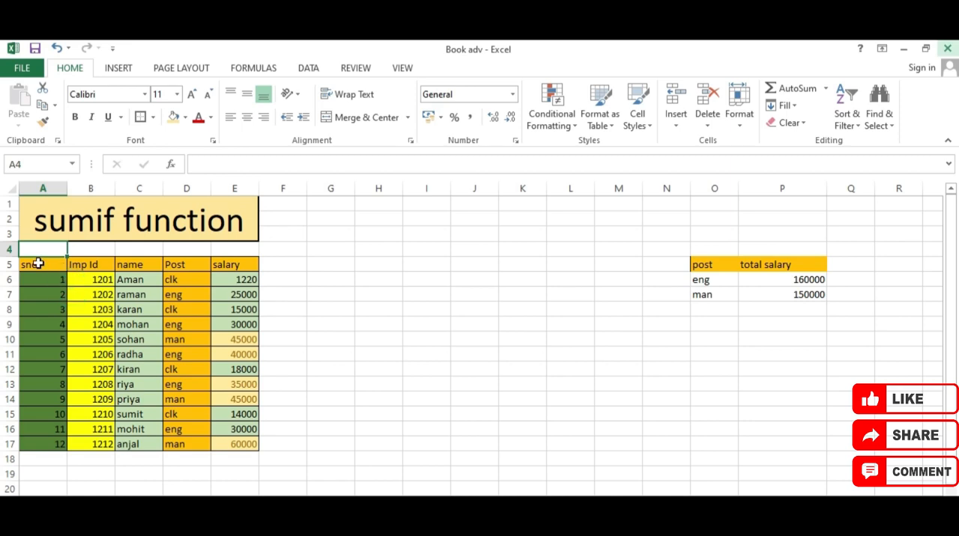
Examine the employee table's sno, Imp Id, name, Post and salary columns and the headers of the total salary summary
left_click_drag(39, 265, 66, 446)
left_click_drag(94, 265, 156, 468)
left_click_drag(180, 265, 188, 460)
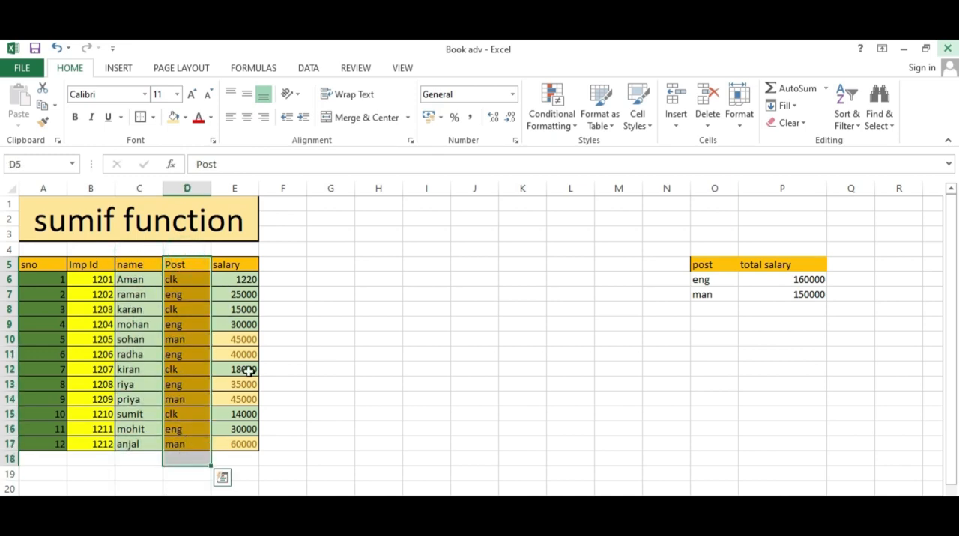
left_click_drag(228, 265, 224, 460)
left_click_drag(696, 266, 779, 268)
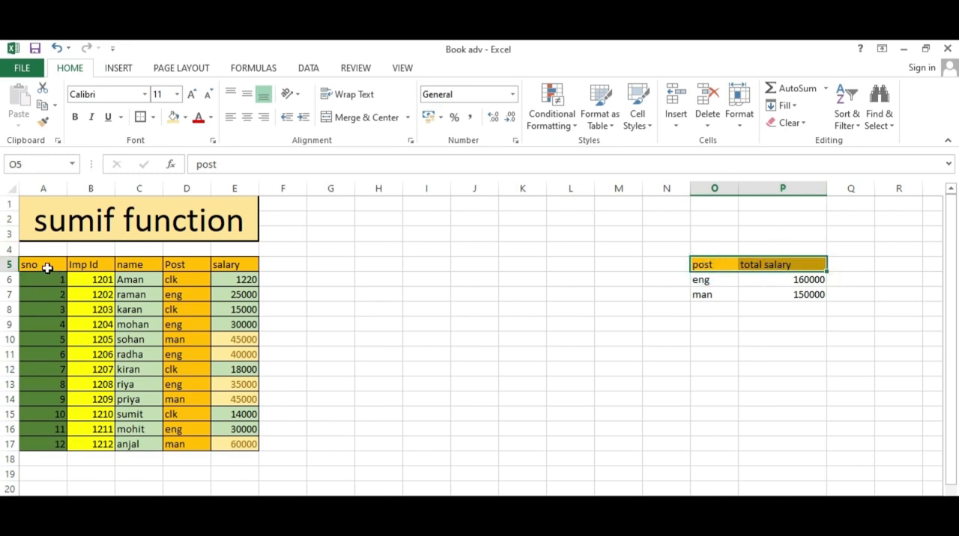
left_click_drag(46, 267, 226, 497)
scroll(387, 332, "up", 4)
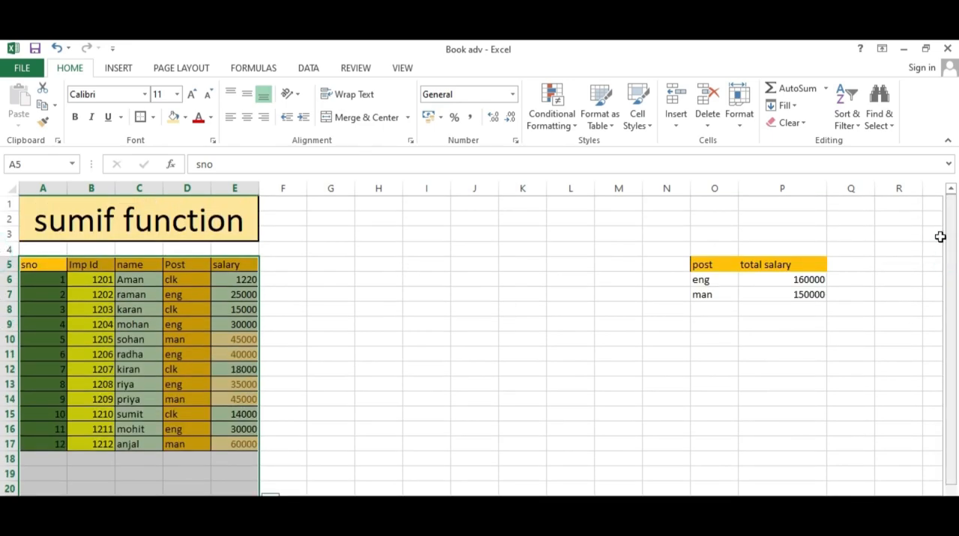
left_click(394, 382)
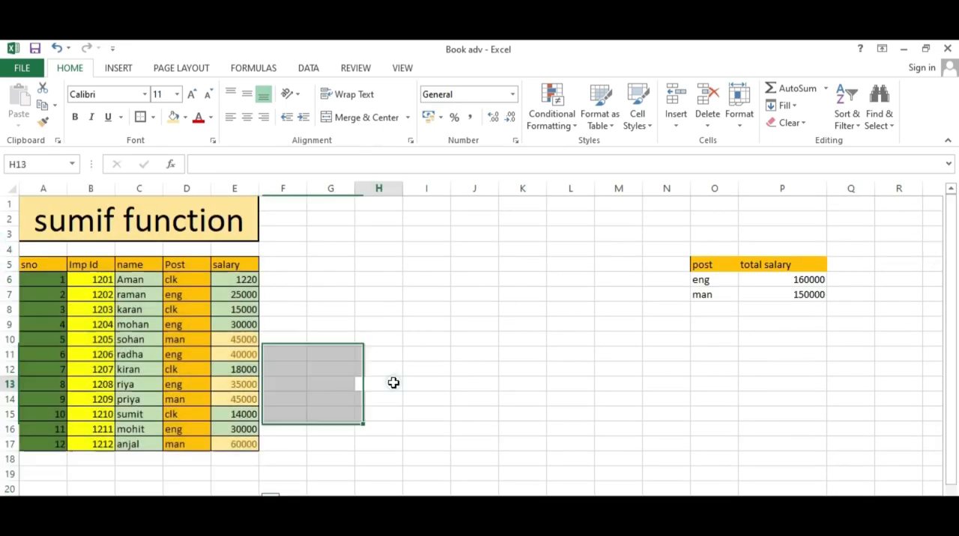
Examine the Post column entries together with their matching salaries in the employee table
left_click(189, 281)
left_click(185, 311)
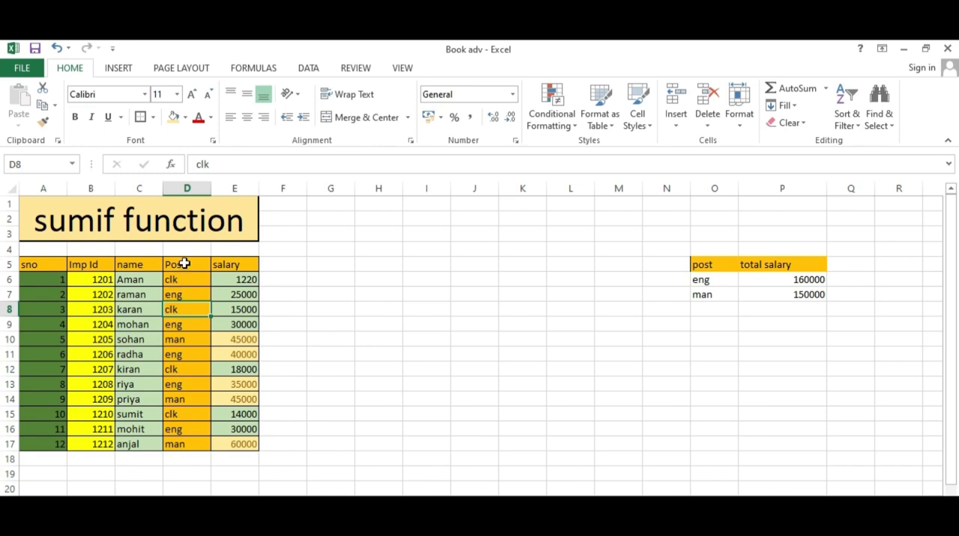
left_click_drag(184, 262, 176, 444)
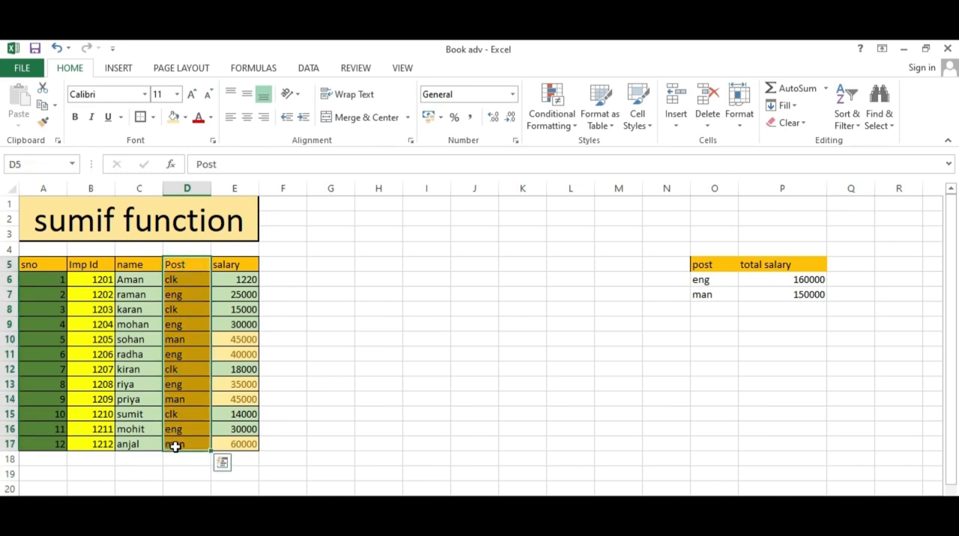
left_click(183, 280)
left_click_drag(185, 278, 234, 288)
left_click_drag(175, 299, 217, 312)
left_click_drag(170, 339, 236, 343)
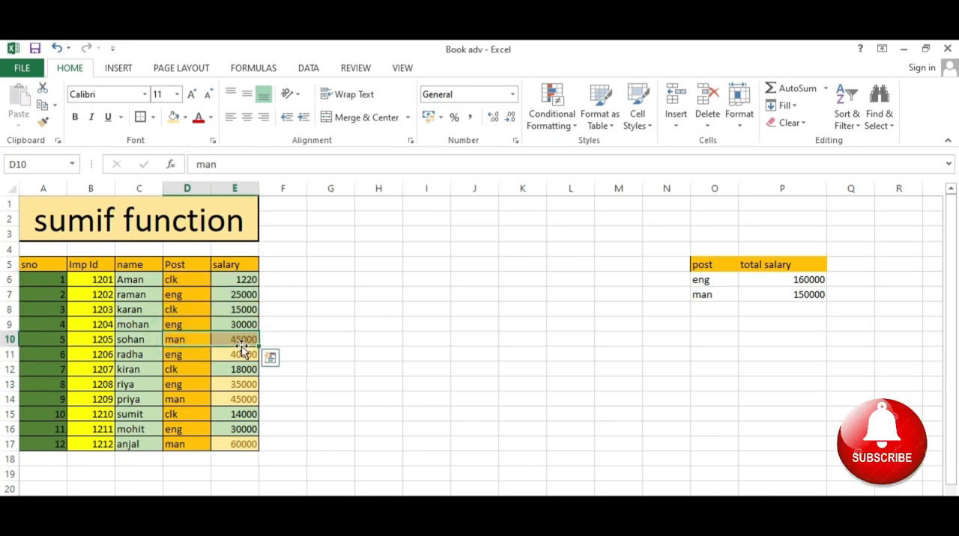
left_click_drag(180, 381, 246, 389)
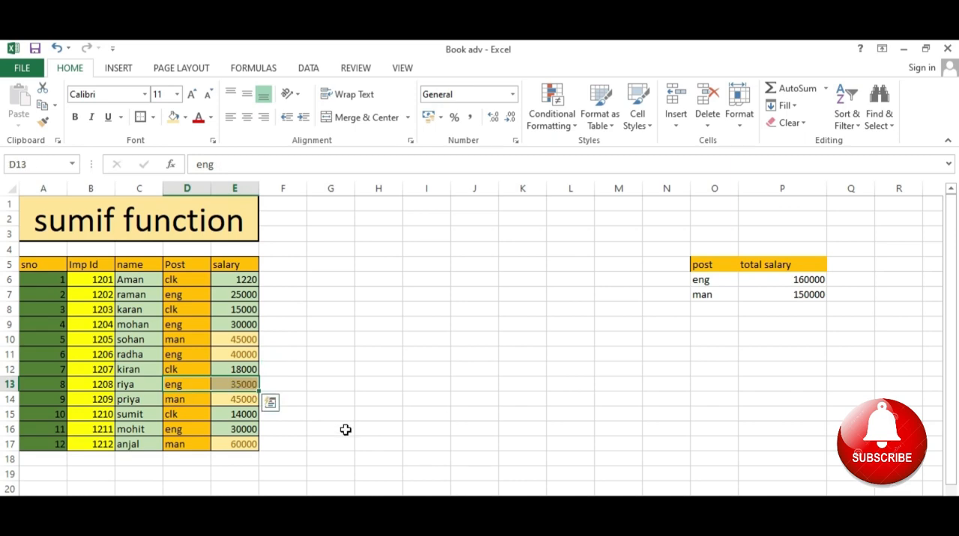
left_click(169, 281)
left_click(175, 296)
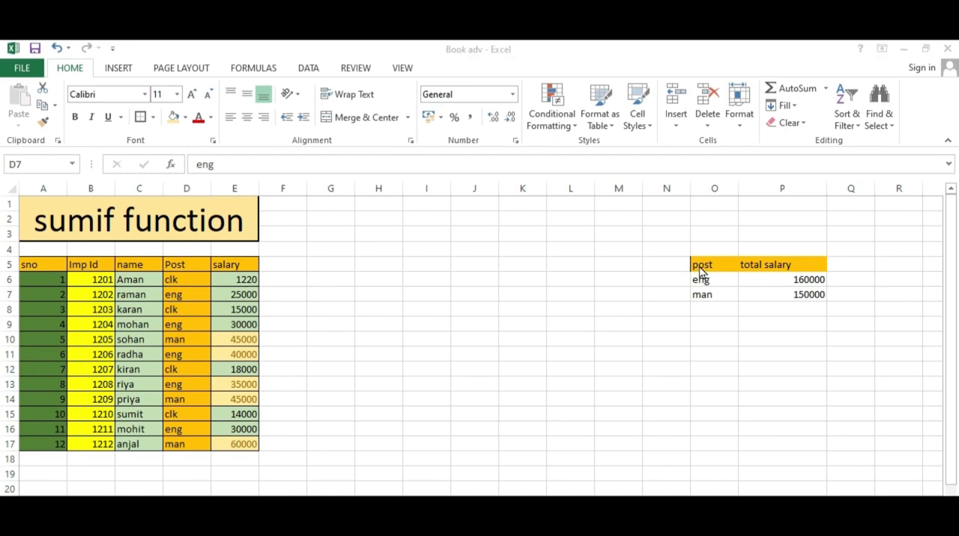
Examine the existing summary in columns O and P, including the total salary formulas for eng and man
left_click_drag(700, 268, 793, 307)
left_click(724, 282)
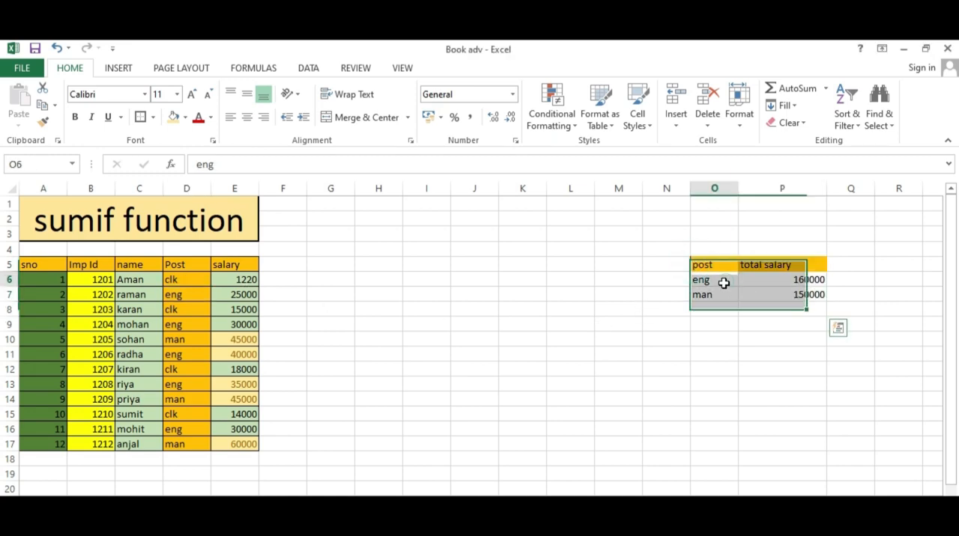
left_click(796, 282)
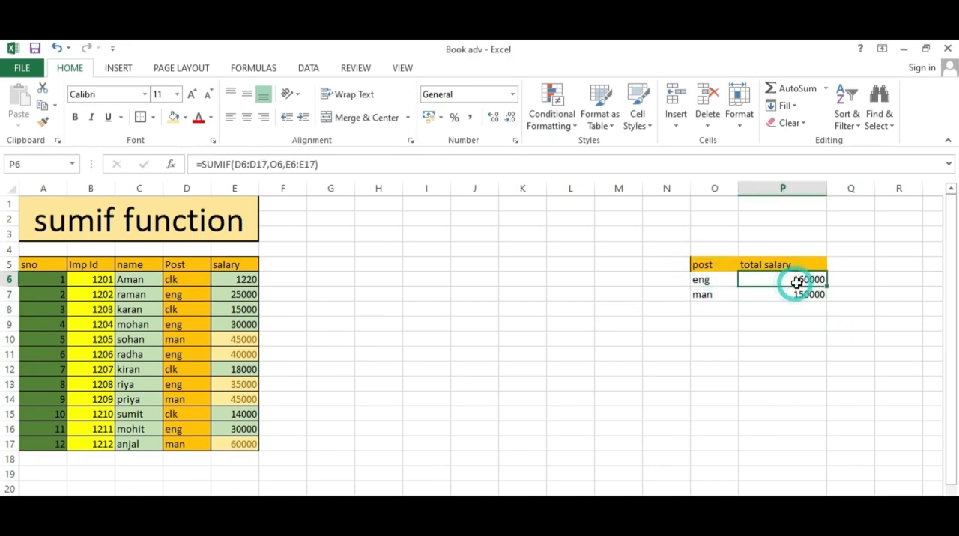
left_click(710, 296)
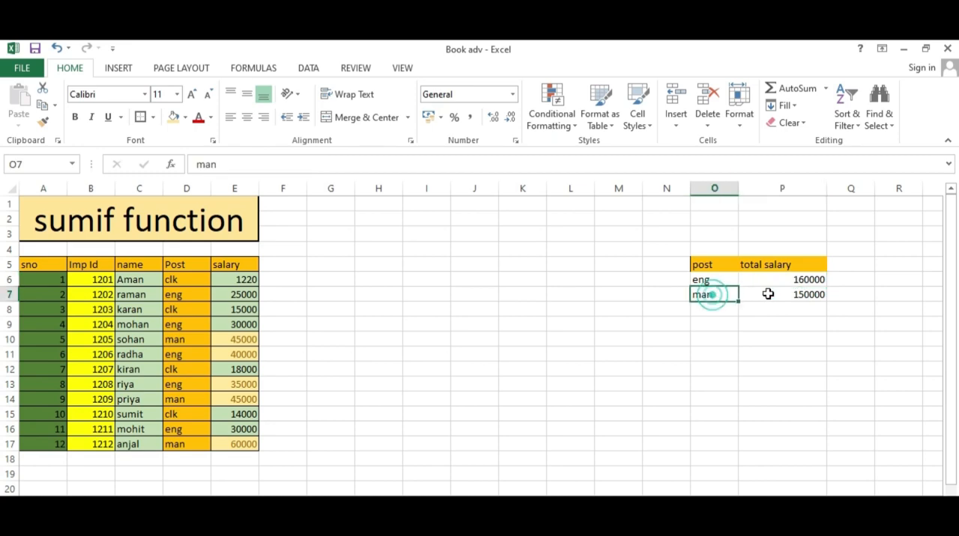
left_click(820, 297)
left_click(330, 266)
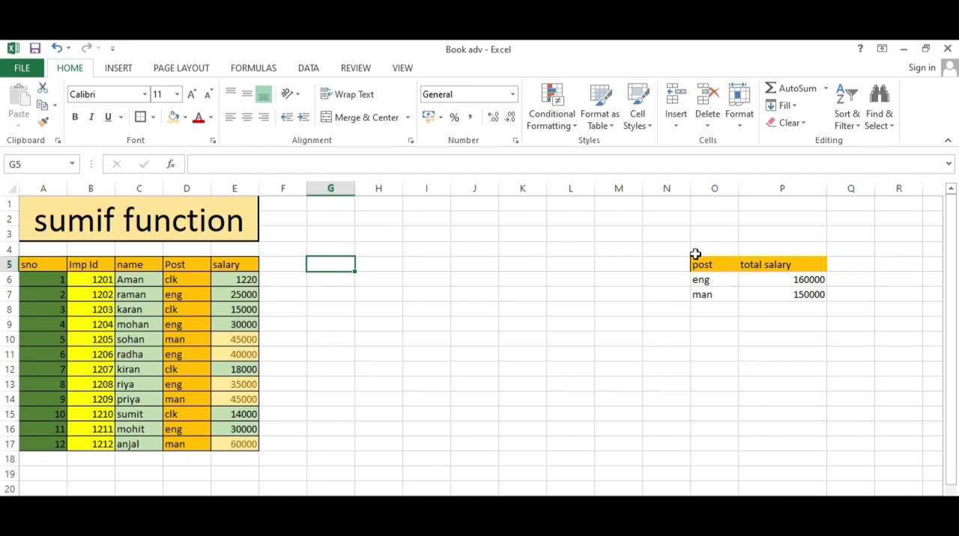
Clear the existing summary in columns O and P, and enter the headers post in H5 and salary in I5
left_click_drag(694, 252, 743, 332)
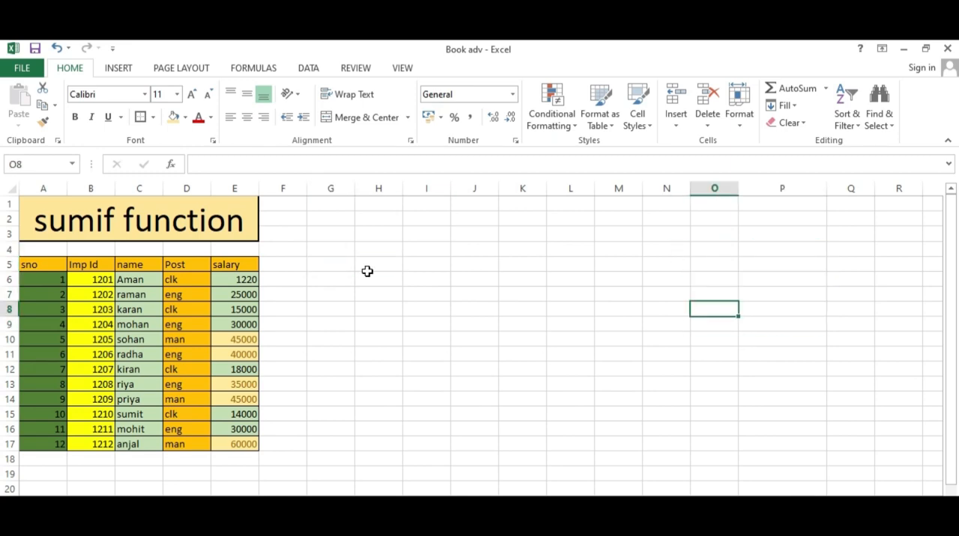
left_click(368, 269)
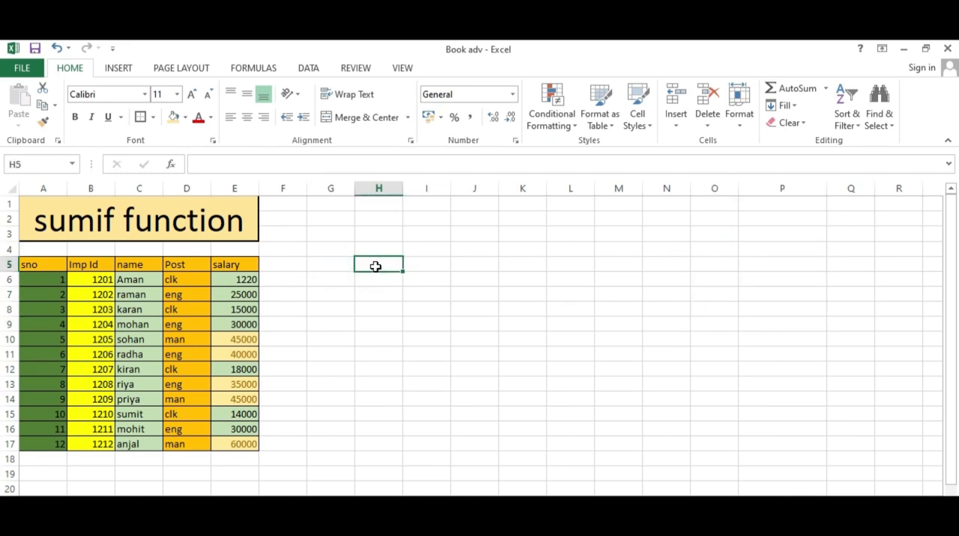
type("post")
key("Tab")
type("salary")
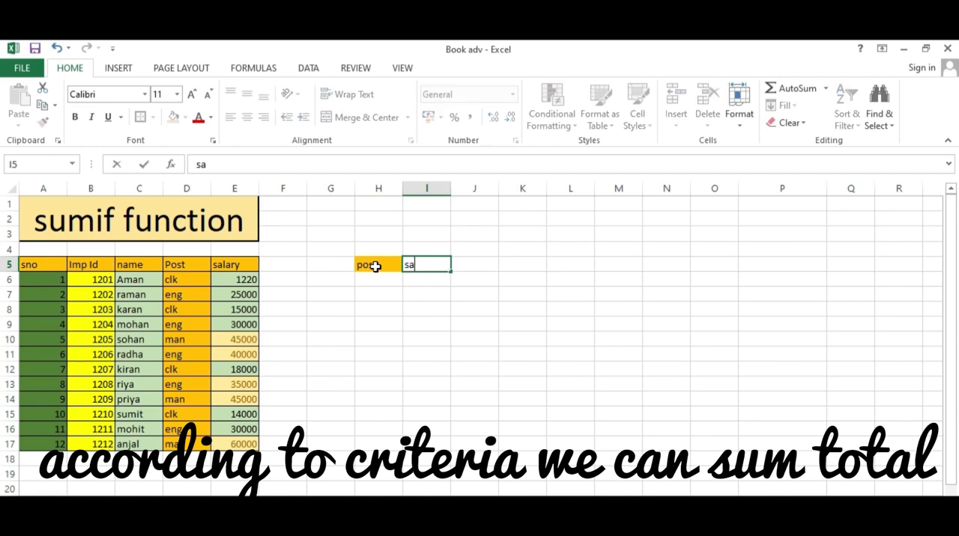
key("Return")
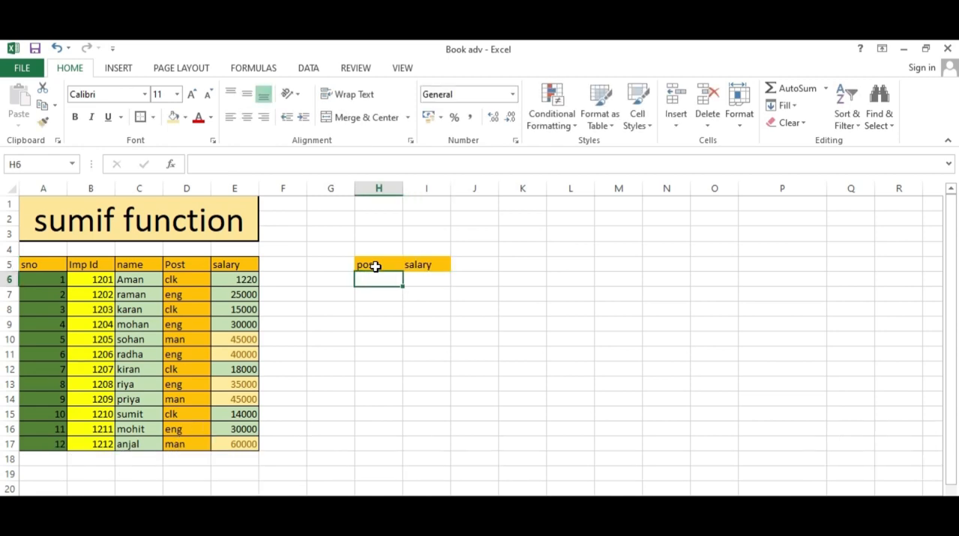
Enter clk in H6 and total its salaries in I6 with =SUMIF(D6:D17,H6,E6:E17)
type("clk")
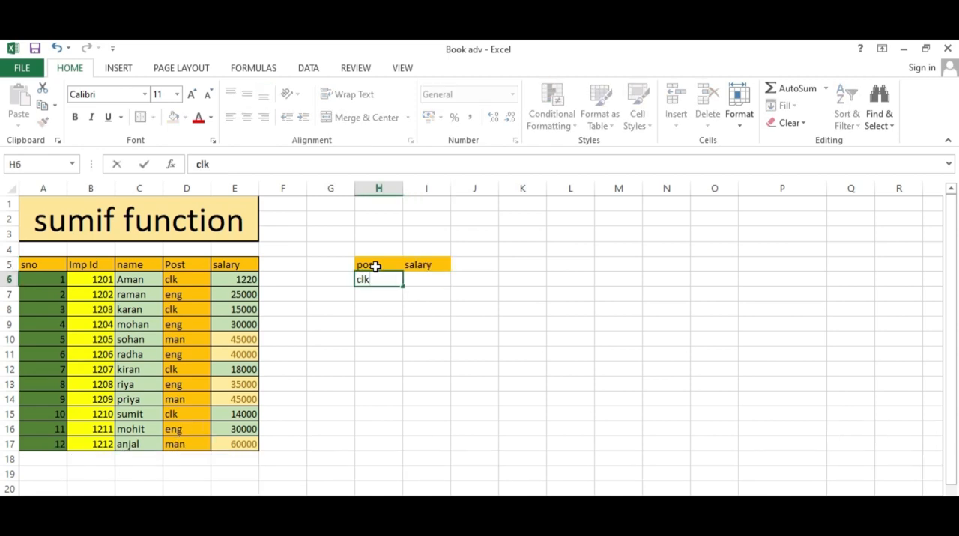
key("Tab")
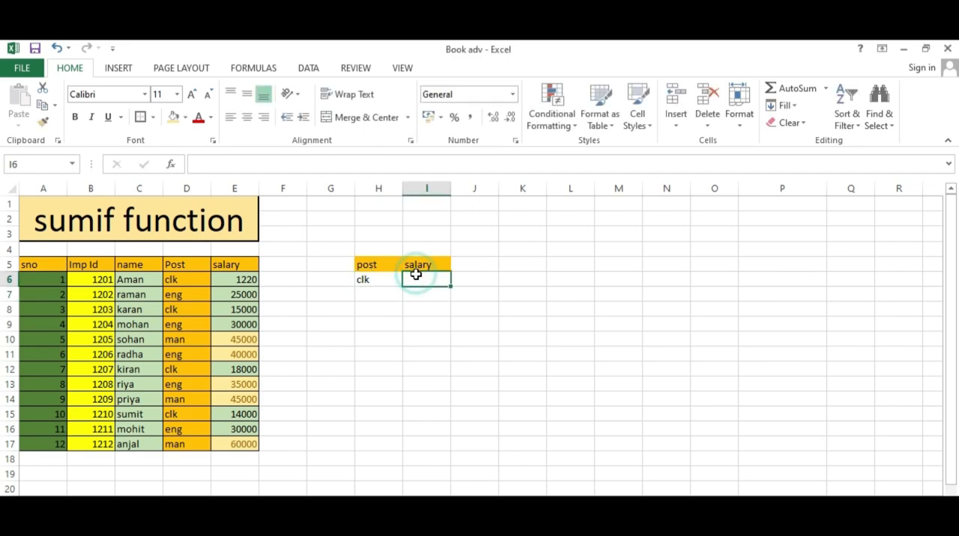
type("=s")
key("Escape")
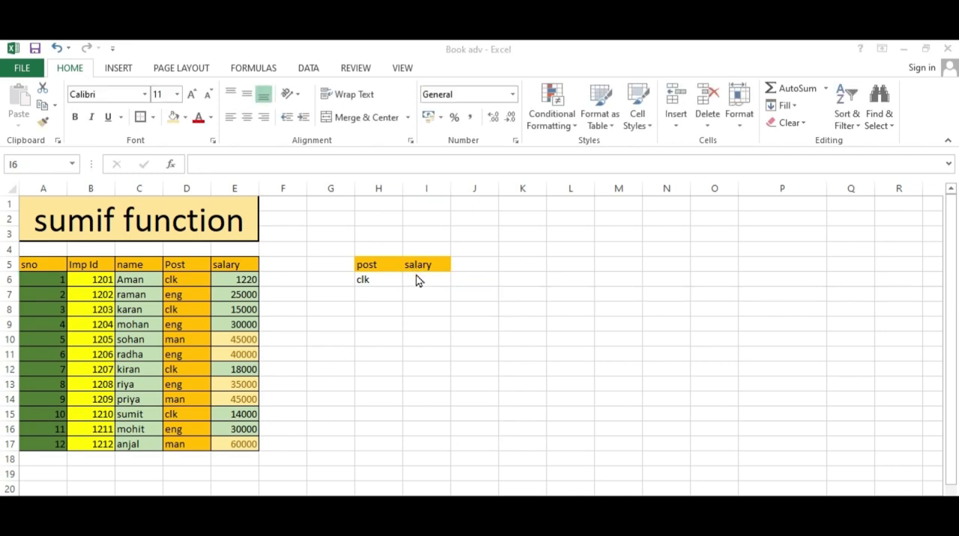
type("=sumif(")
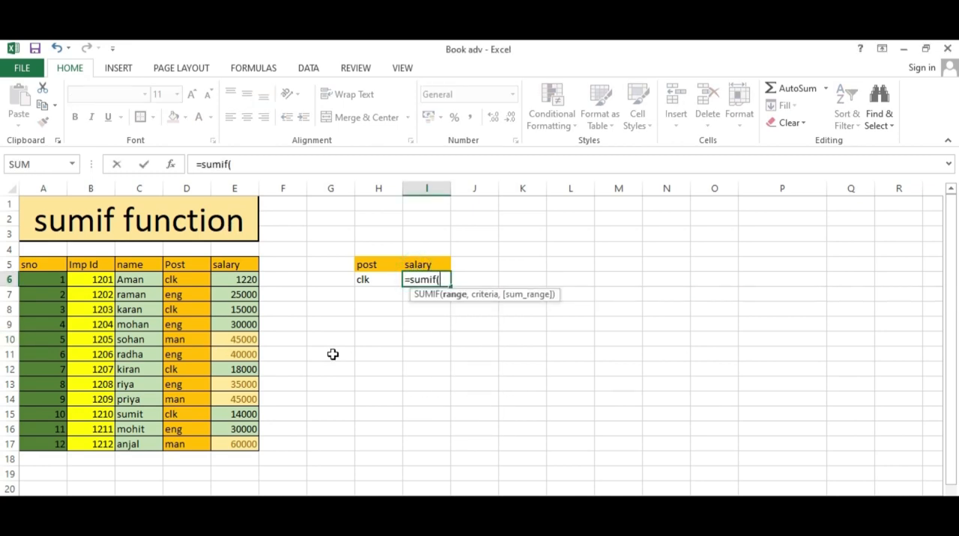
left_click_drag(188, 279, 192, 443)
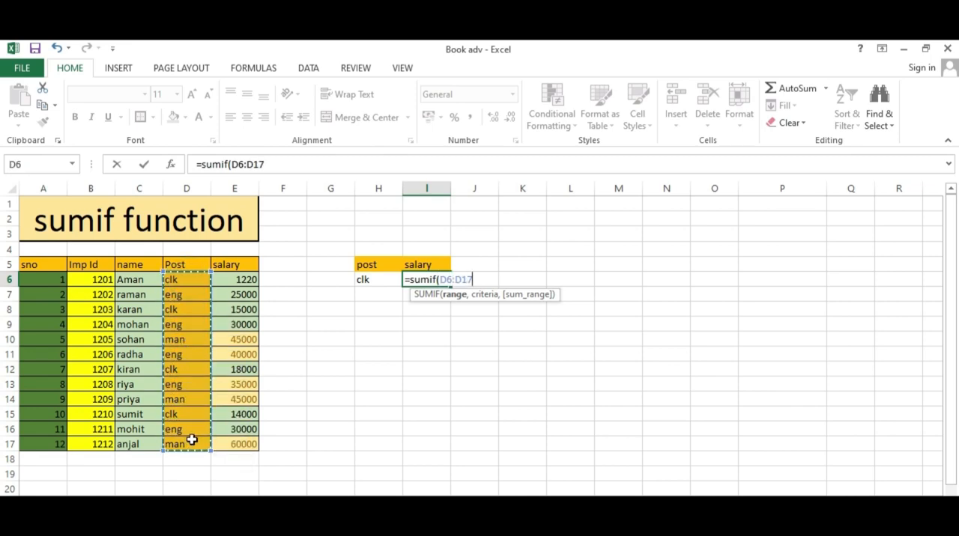
type(",")
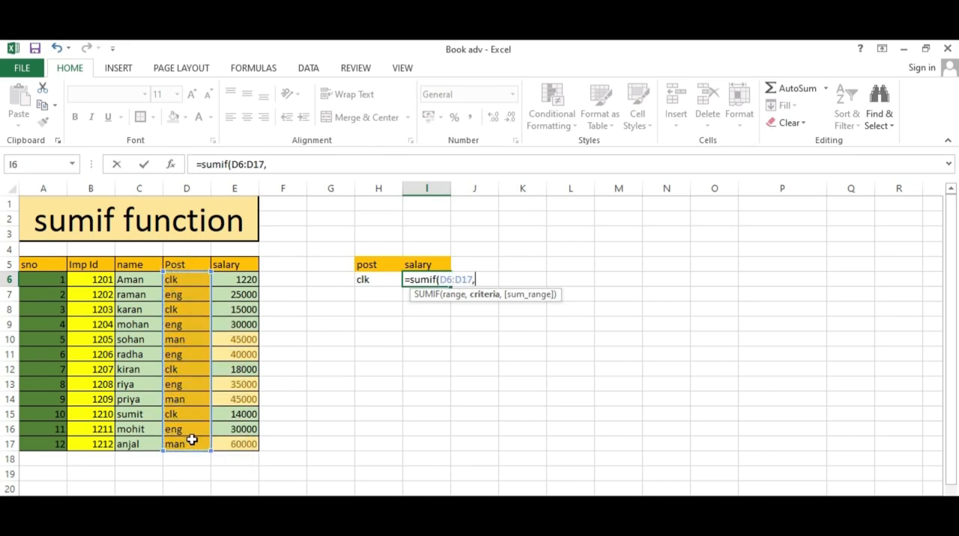
left_click(380, 279)
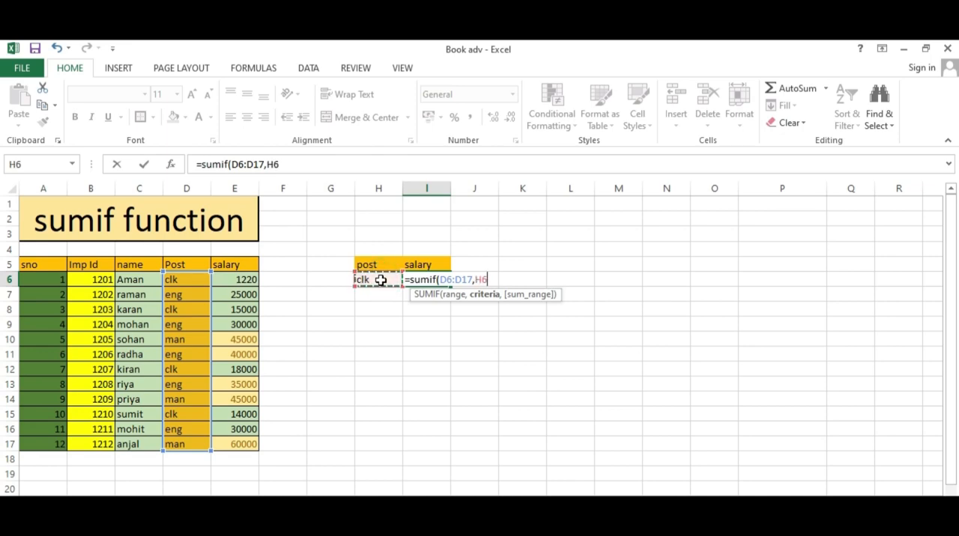
type(",")
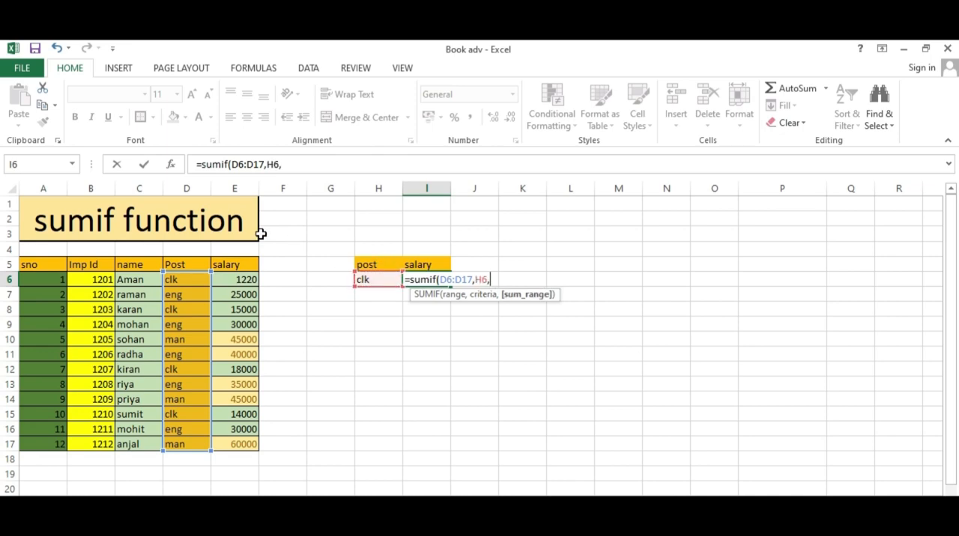
left_click(235, 280)
left_click_drag(236, 297, 237, 447)
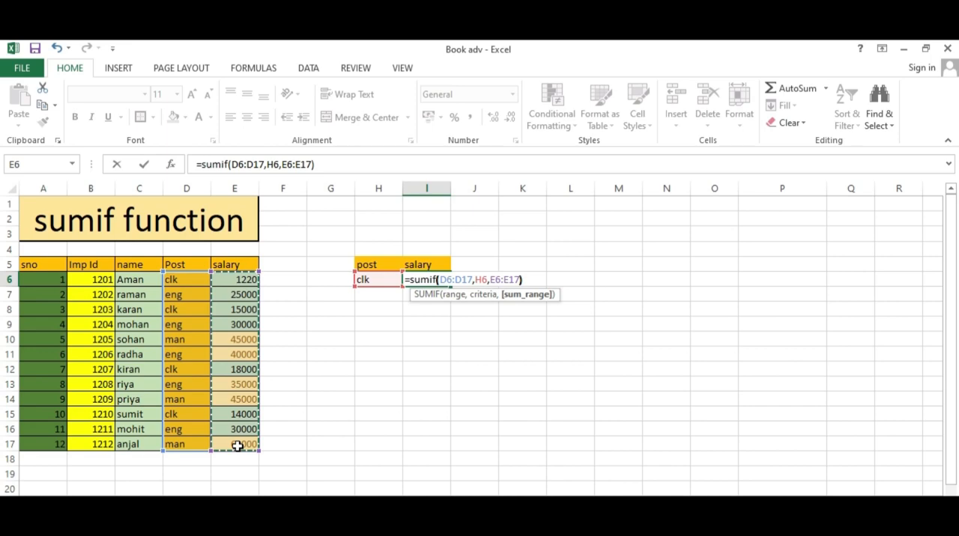
key("Return")
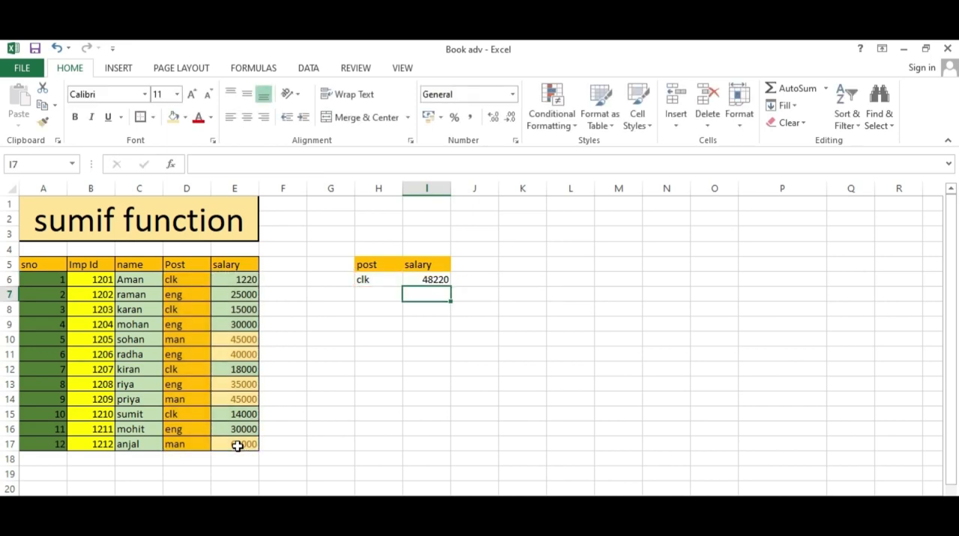
Enter eng in H7 and fill the SUMIF formula from I6 down to I7
left_click(382, 281)
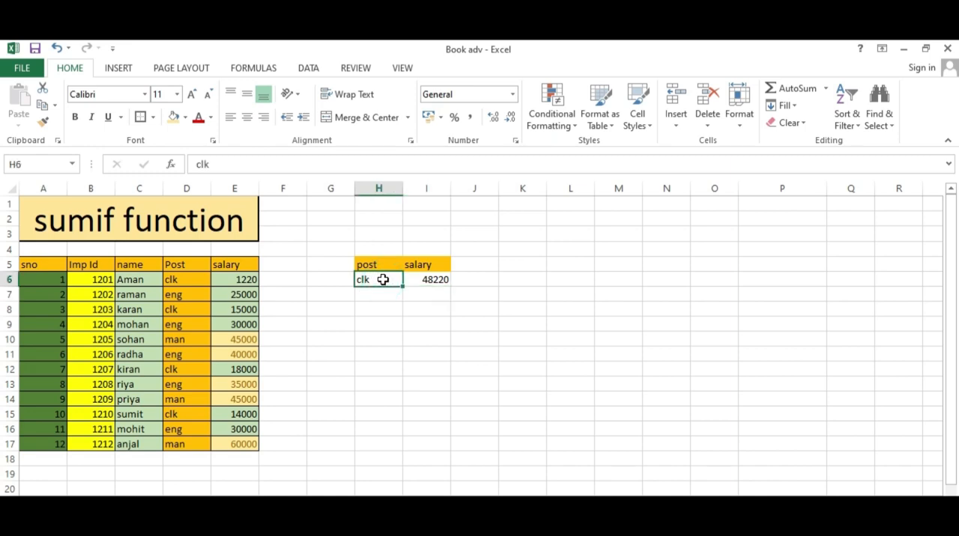
left_click(395, 296)
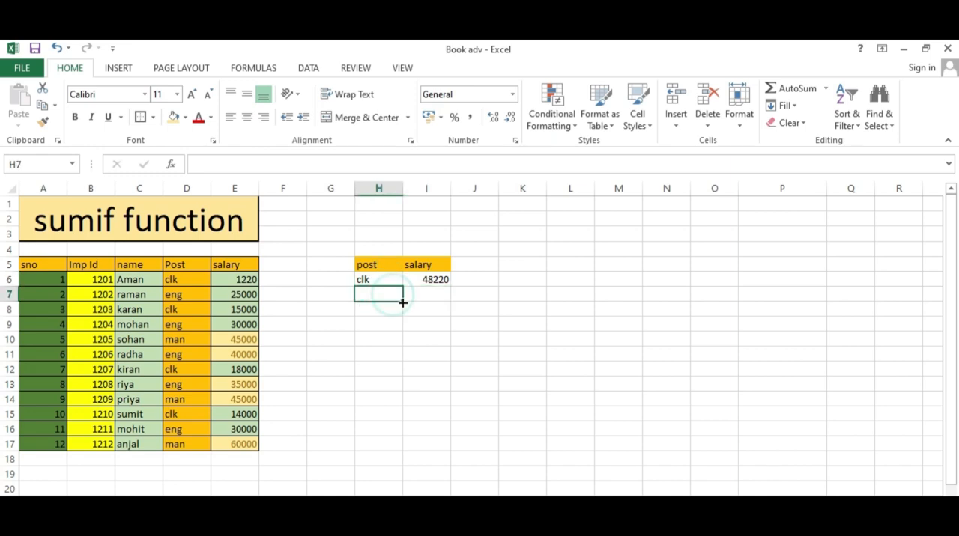
type("eng")
key("Tab")
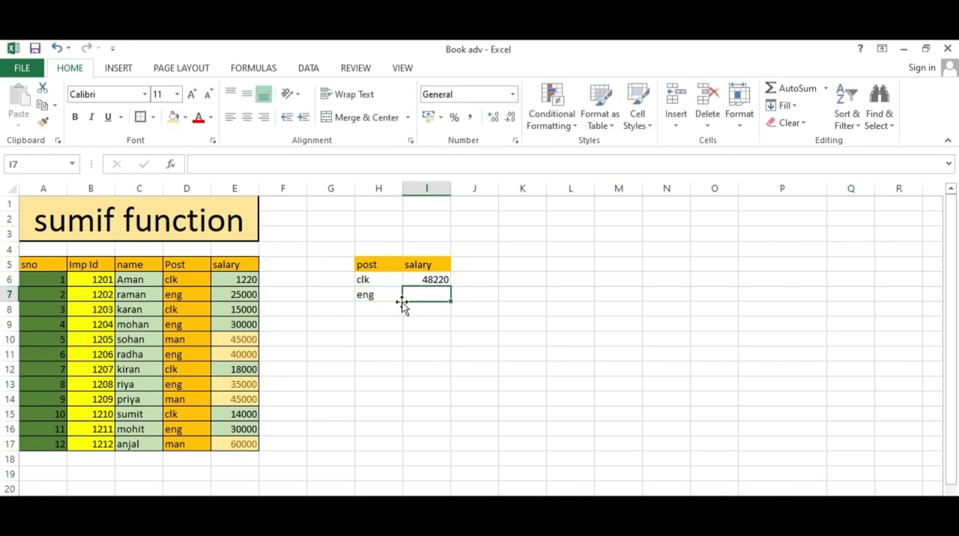
left_click(439, 278)
left_click_drag(450, 288, 450, 302)
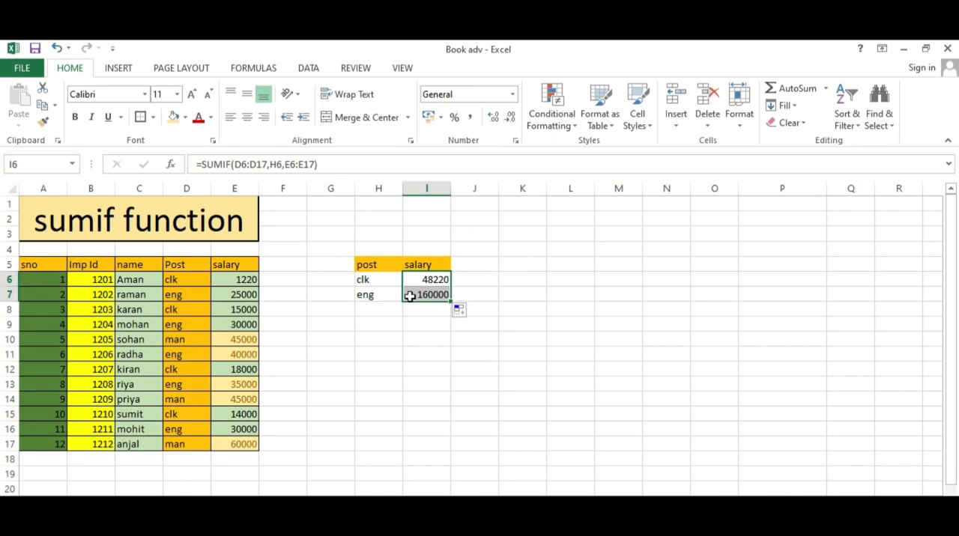
Label a manual check of the result with clk in G11 and total in H10
left_click(318, 353)
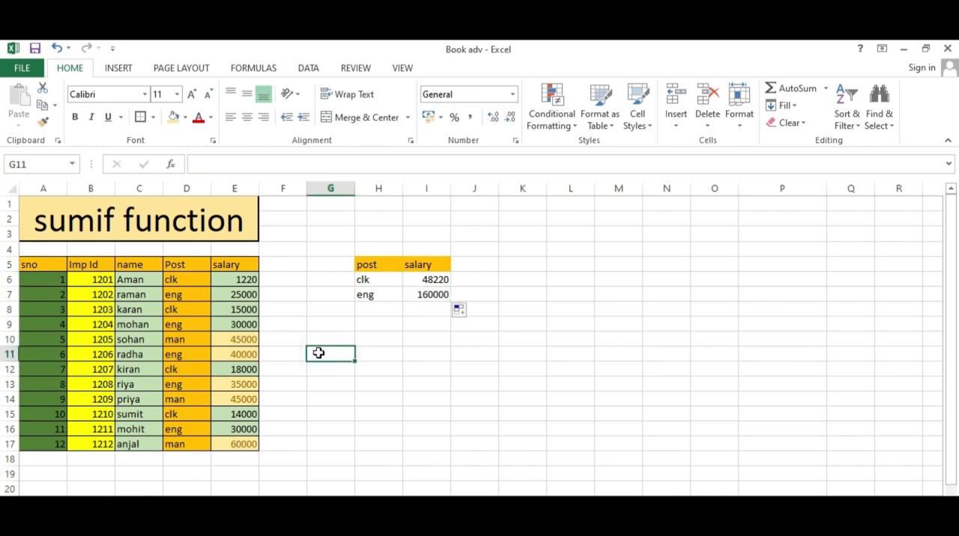
type("clk")
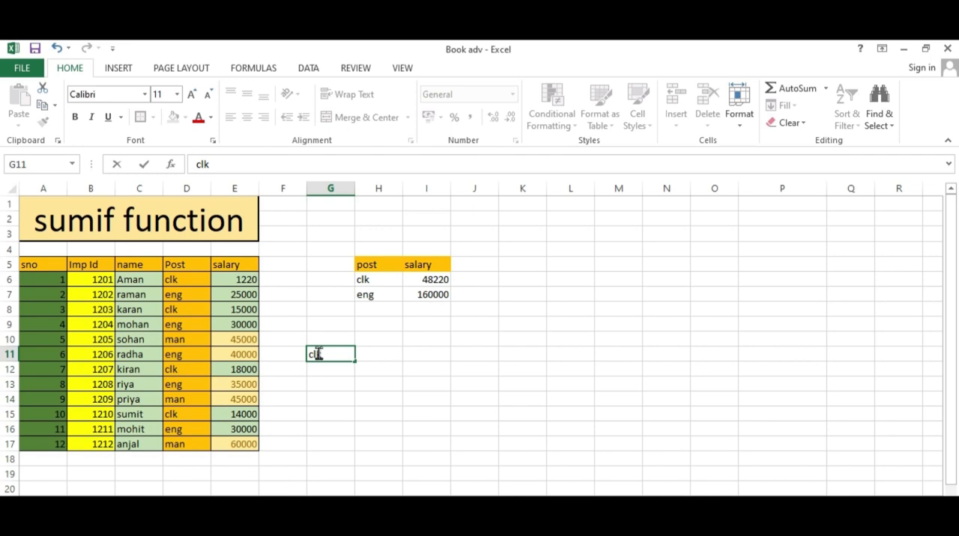
key("Tab")
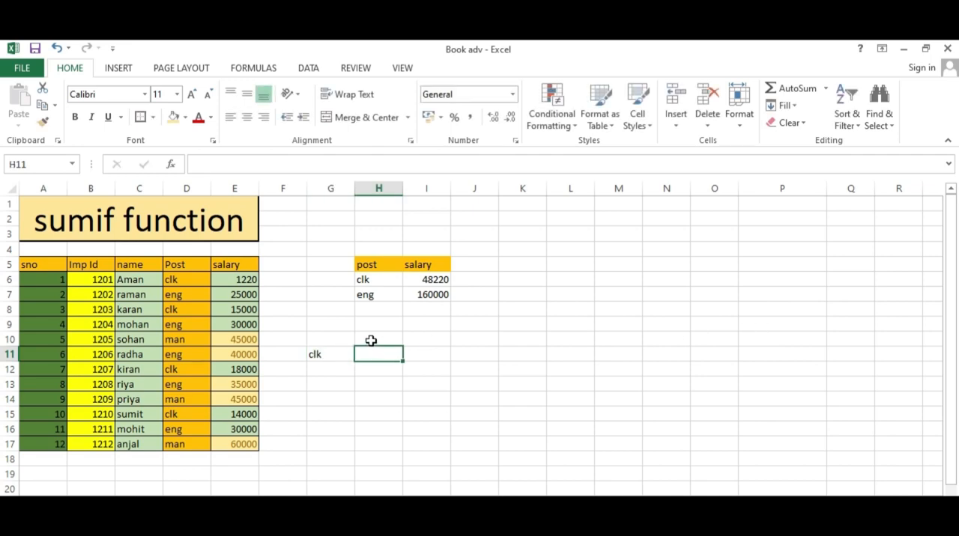
left_click(371, 341)
type("total")
key("Return")
Add the individual clk salaries in H11 with the formula =SUM(E6,E8,E12,E15)
type("=sum(")
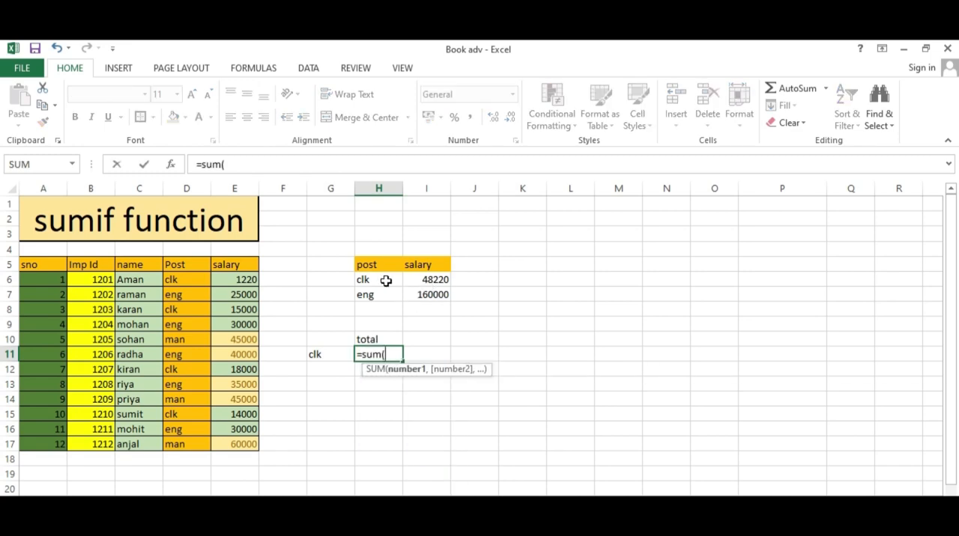
left_click(176, 280)
left_click(234, 280)
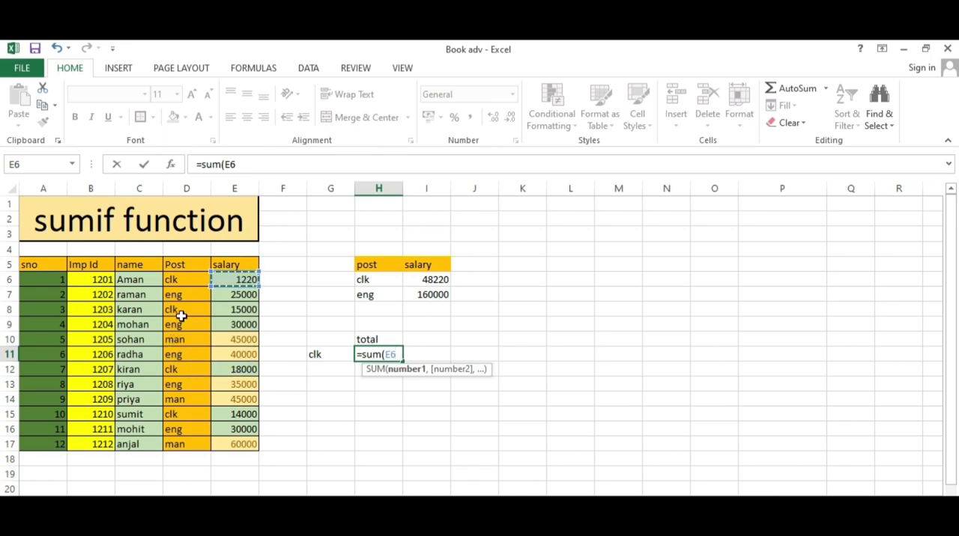
type(",")
left_click(242, 310)
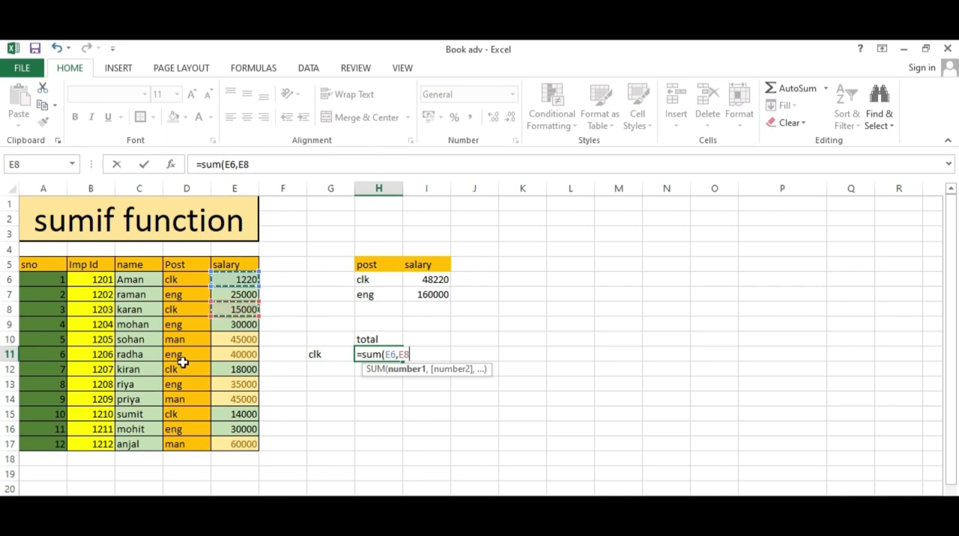
type(",")
left_click(239, 369)
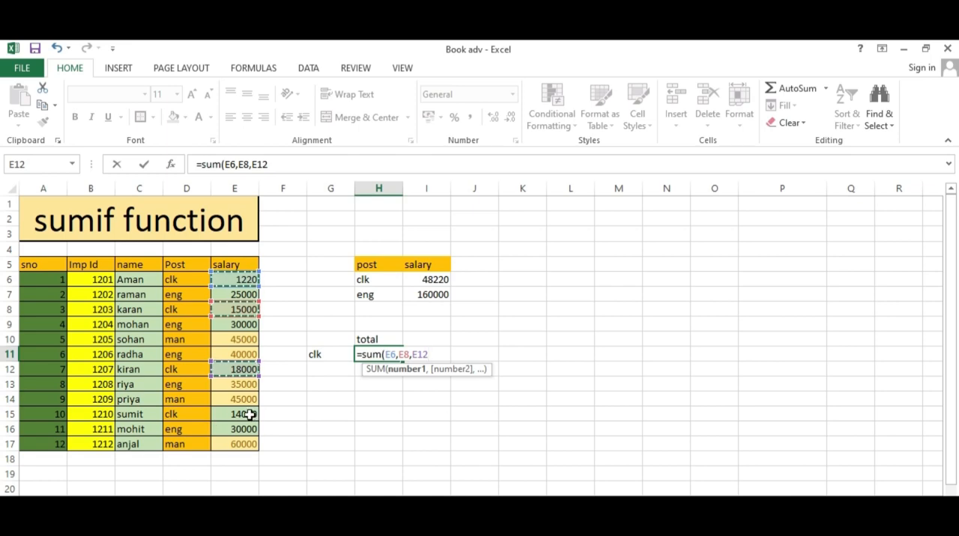
left_click(244, 416, "ctrl")
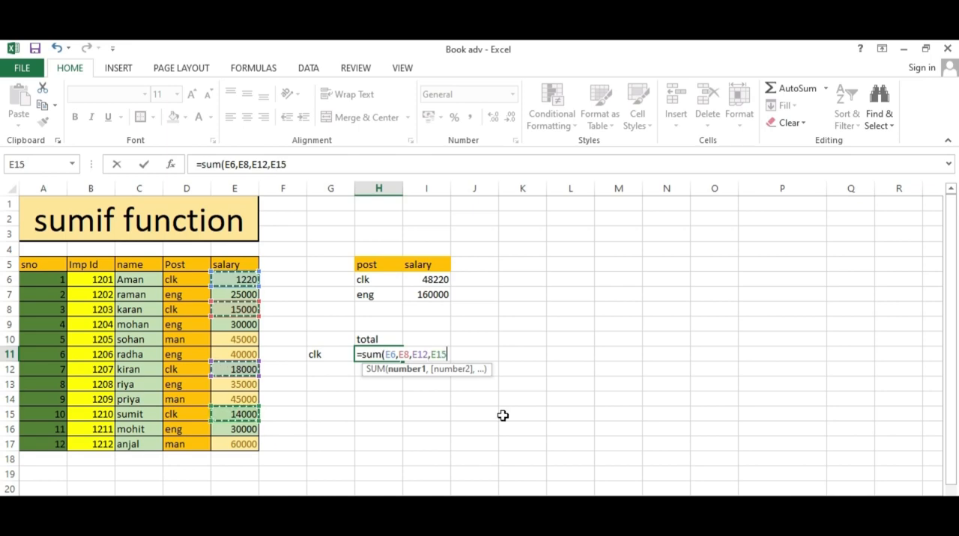
type(")")
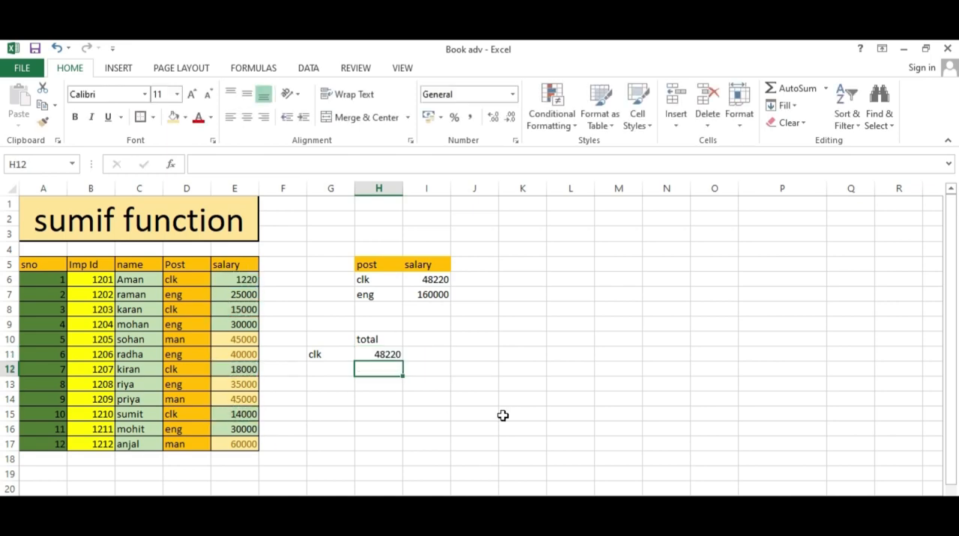
key("Return")
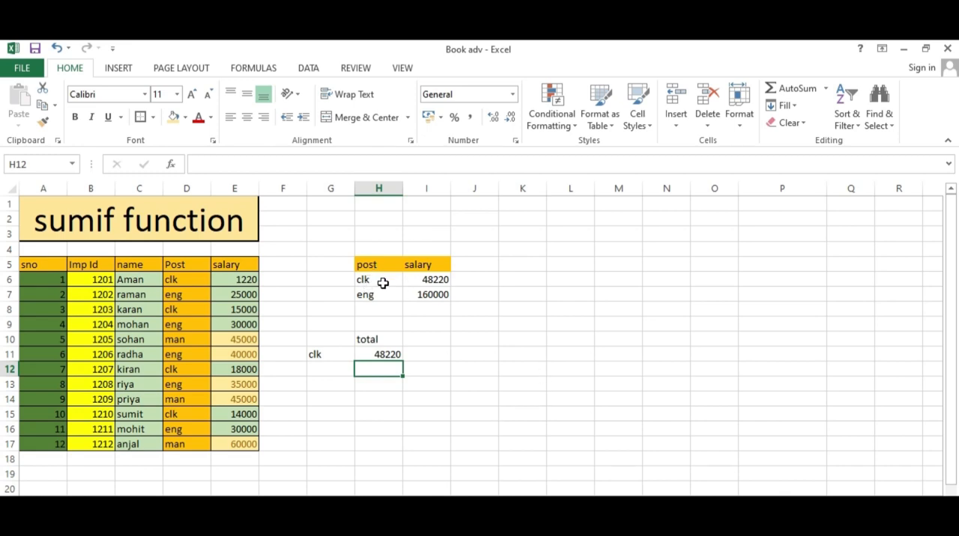